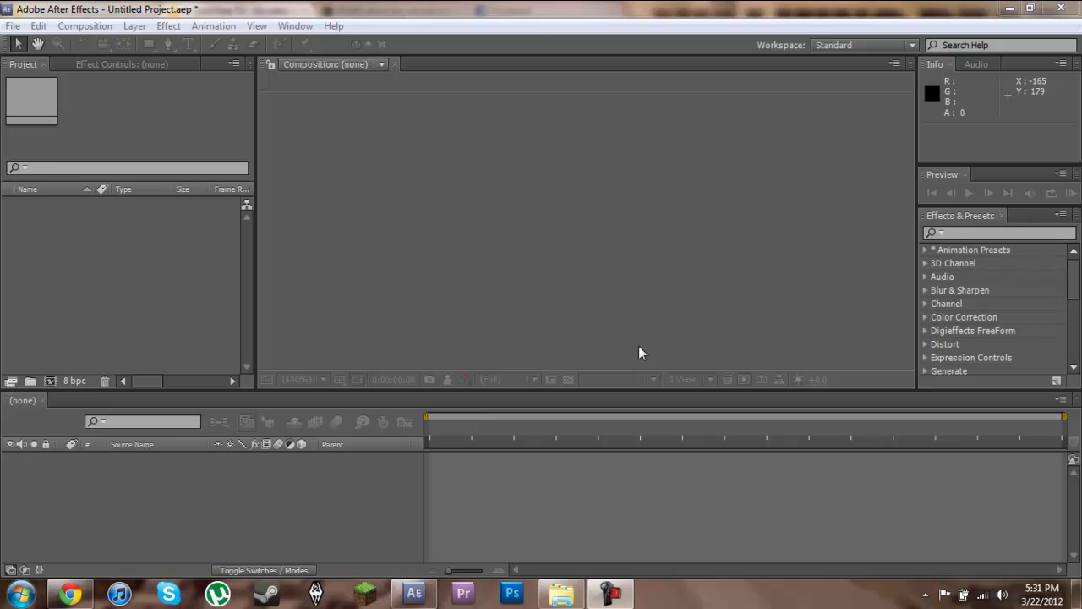
# Import GOPR8432.MP4 from Explorer and make a GOPR8432 composition with the clip as its only layer.
pyautogui.click(561, 594)
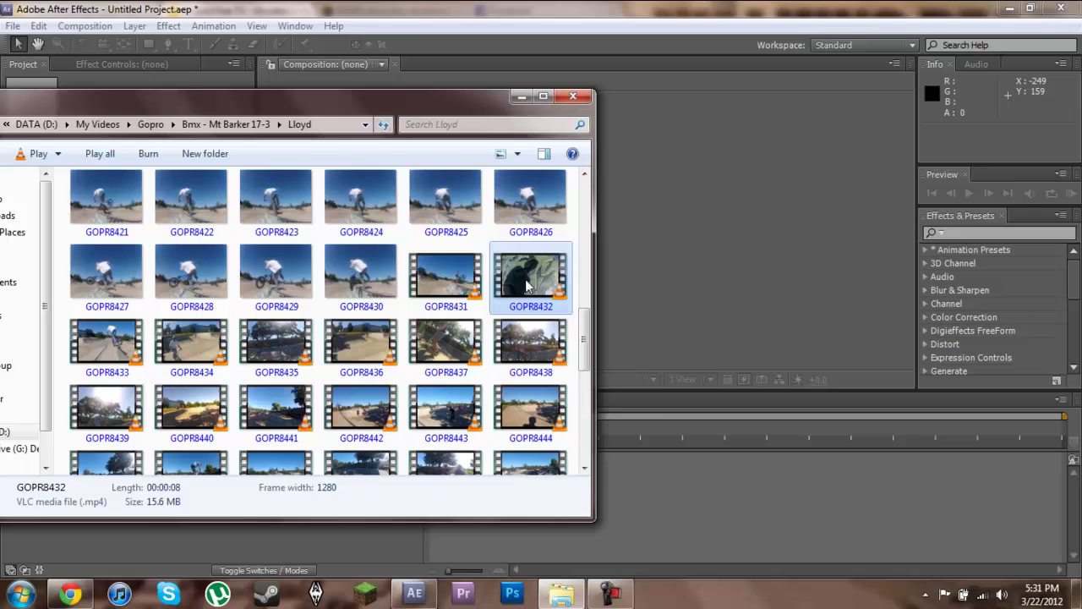
pyautogui.moveTo(530, 283); pyautogui.dragTo(158, 294)
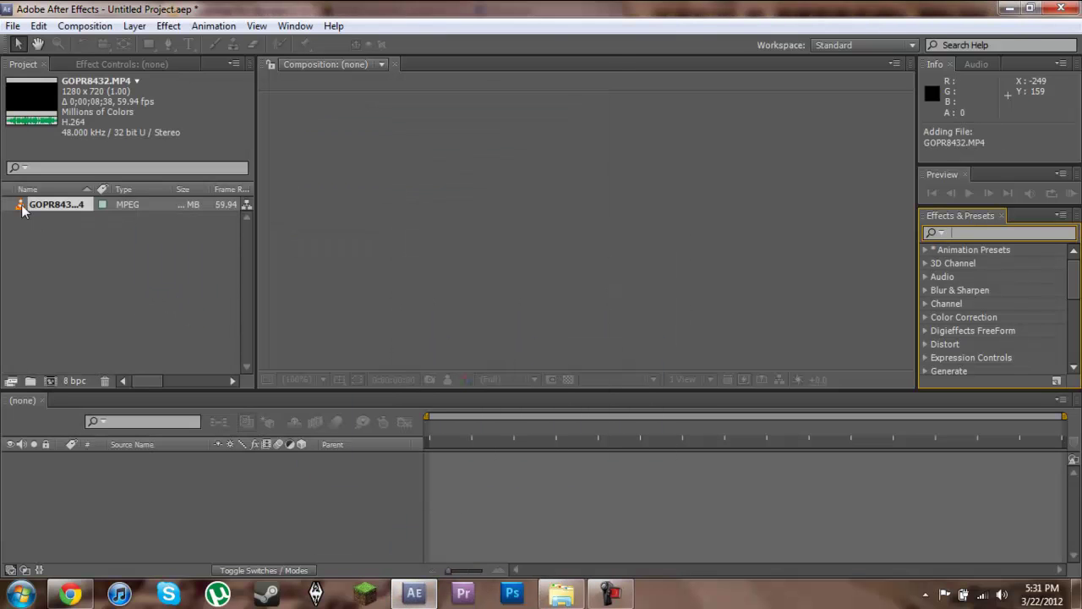
pyautogui.moveTo(53, 206); pyautogui.dragTo(49, 383)
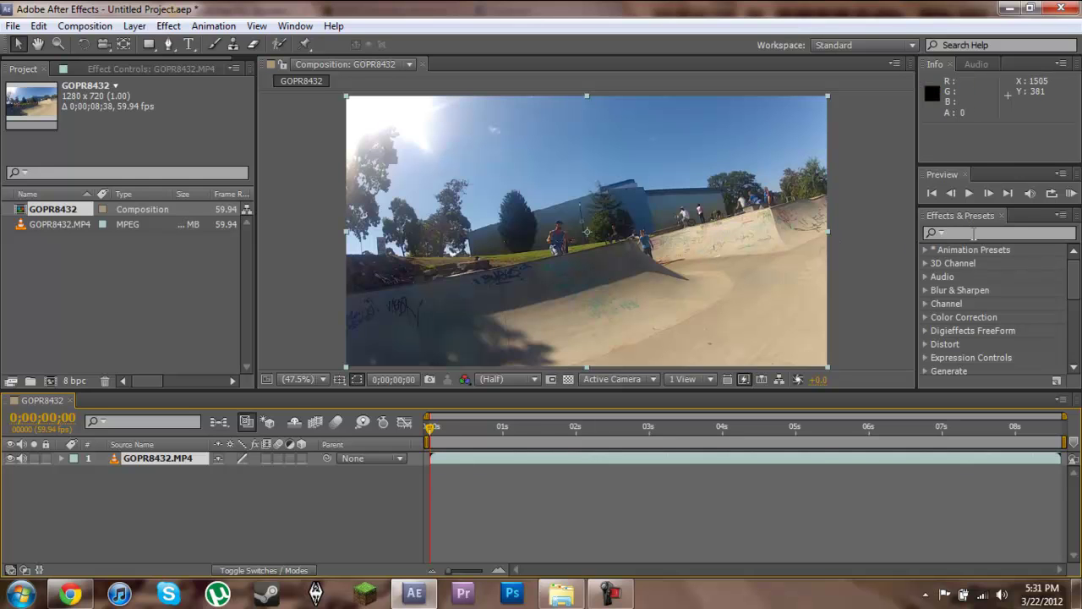
# Find 'twixtor' in Effects & Presets and apply RE:Vision Plug-ins > Twixtor to the GOPR8432.MP4 layer.
pyautogui.click(973, 234)
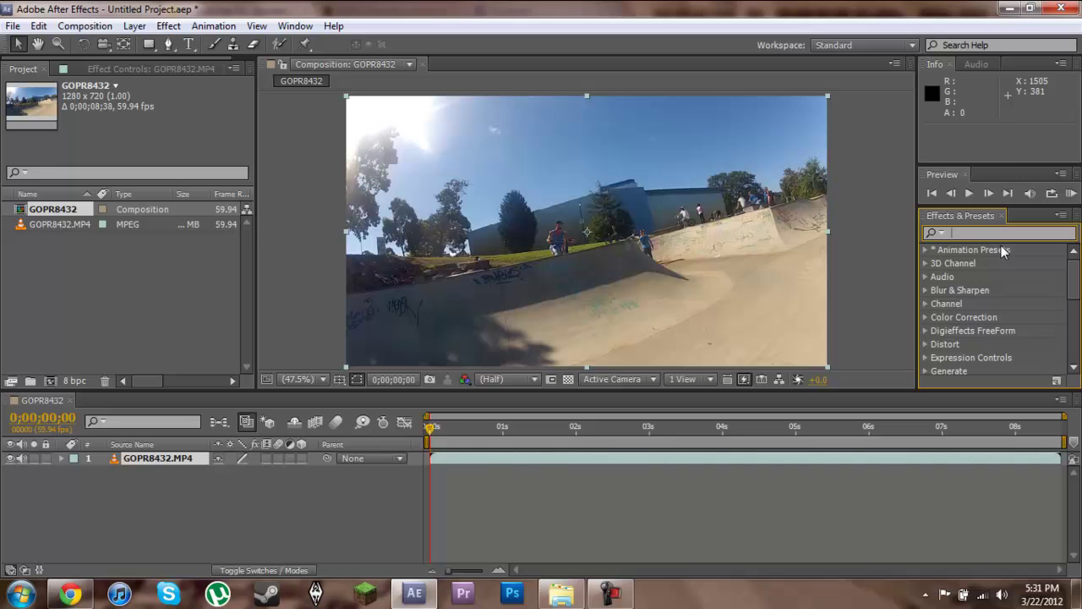
pyautogui.write('twixtor')
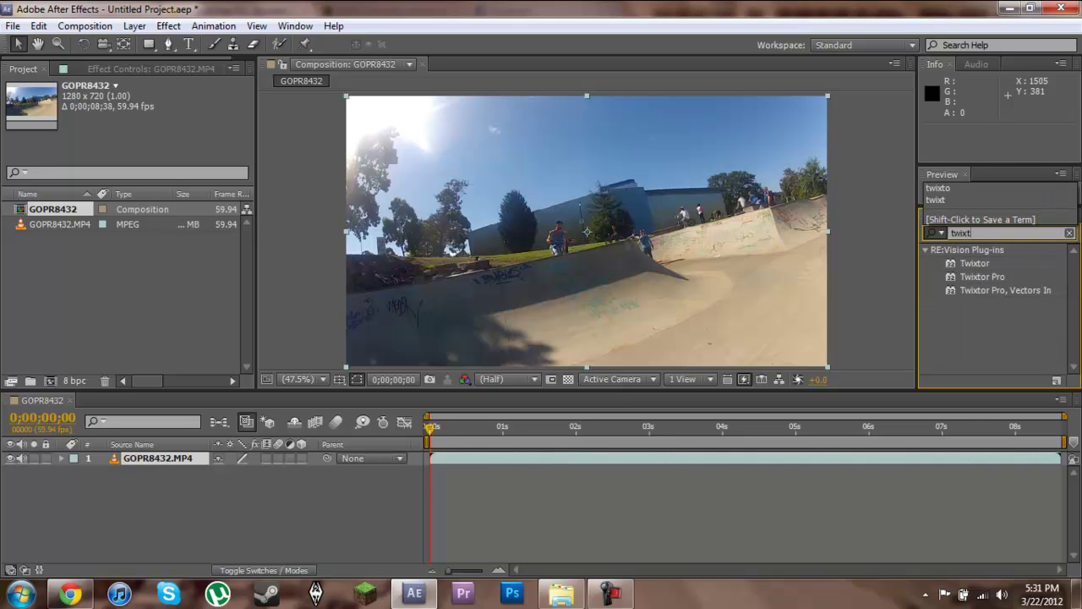
pyautogui.click(487, 463)
pyautogui.click(169, 26)
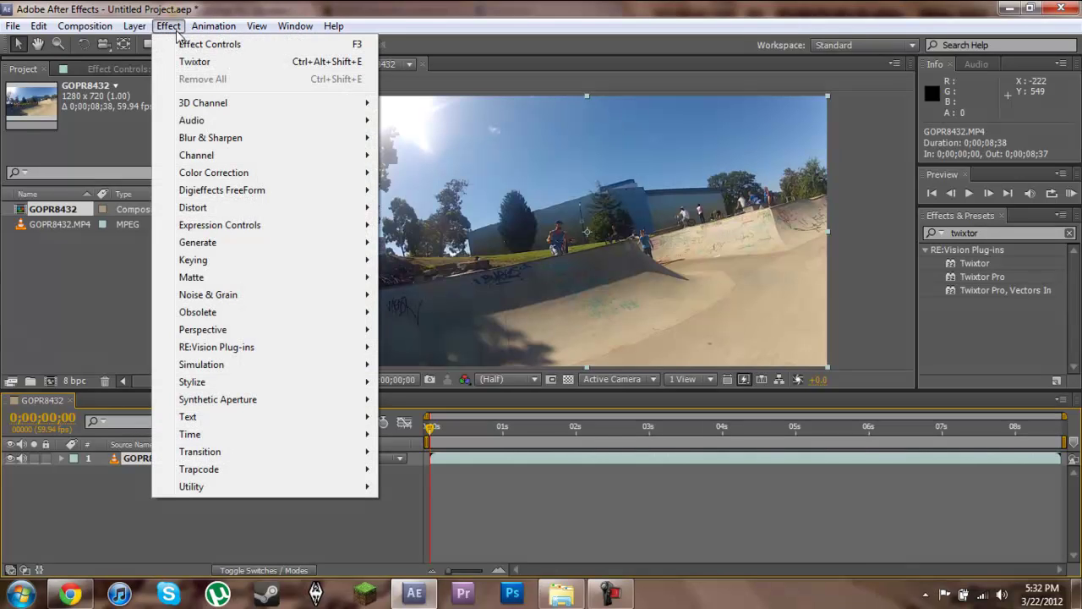
pyautogui.moveTo(338, 351)
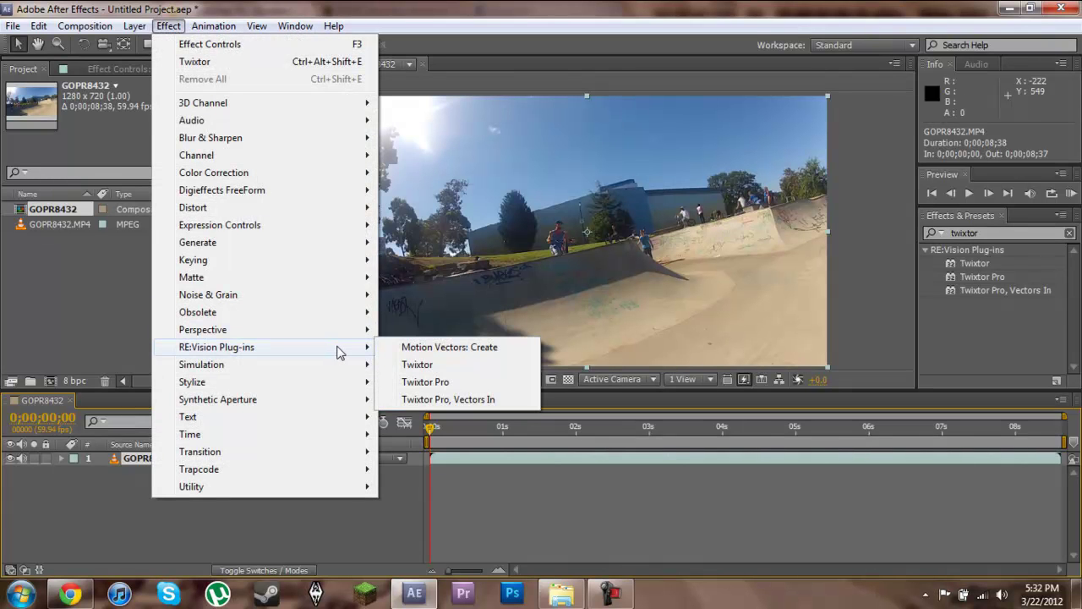
pyautogui.click(427, 367)
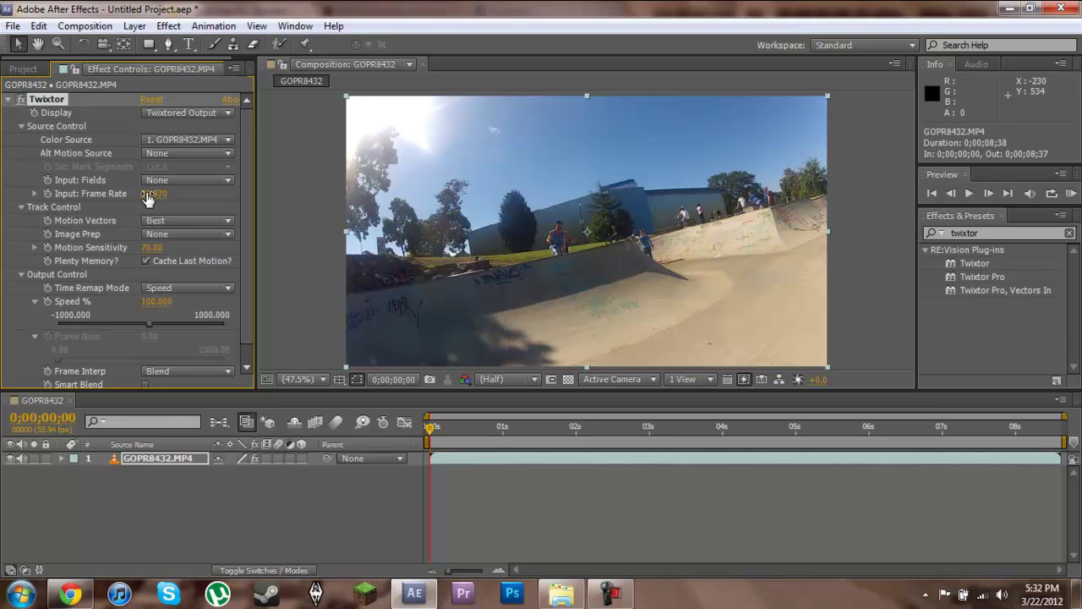
# Enter 59.94 as Twixtor's Input: Frame Rate and switch on the composition's frame blending.
pyautogui.click(147, 197)
pyautogui.write('59.94')
pyautogui.press('Return')
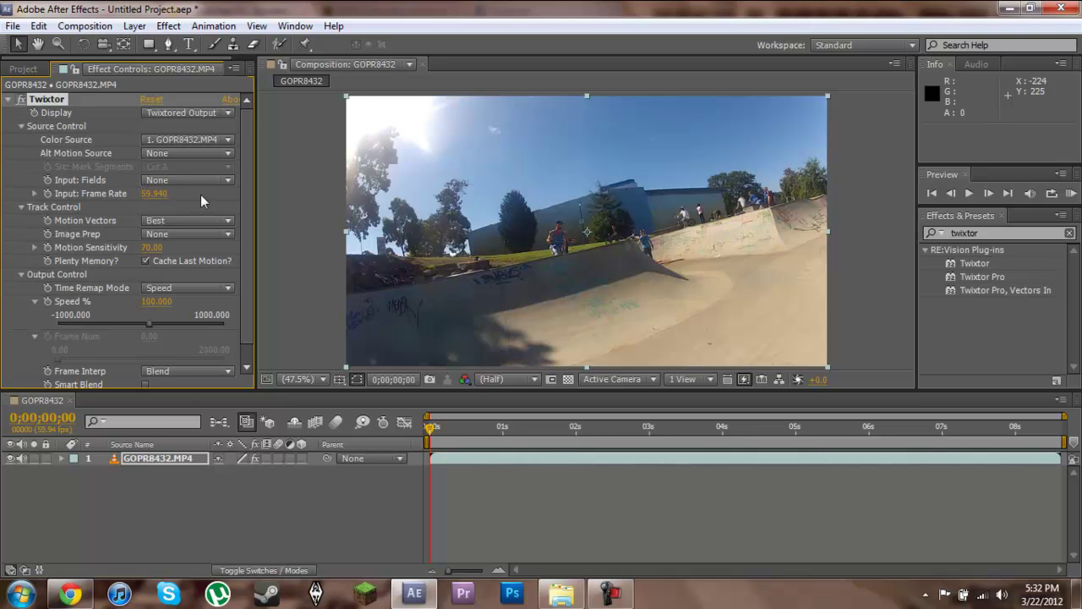
pyautogui.click(315, 423)
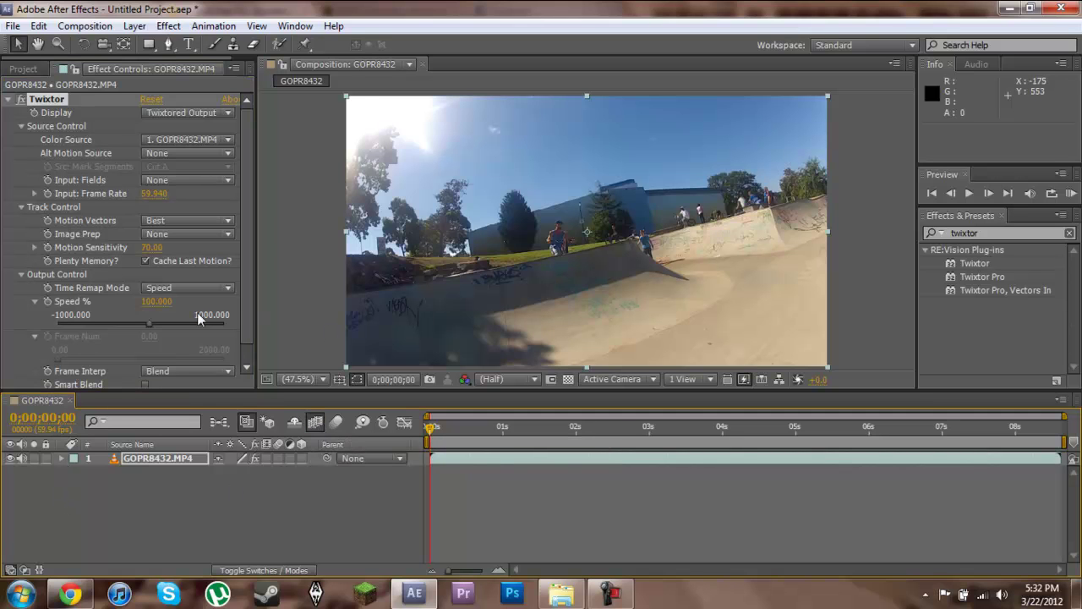
# Expand layer 1 to Twixtor's Output Control properties and move the playhead to the 0;00;02;13 take-off.
pyautogui.click(61, 458)
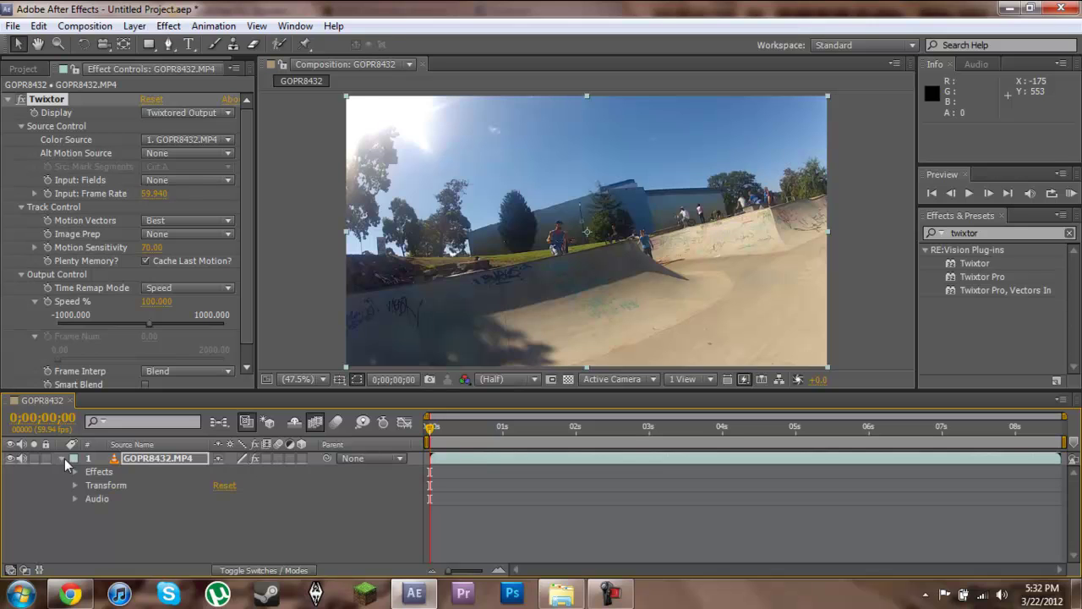
pyautogui.click(75, 471)
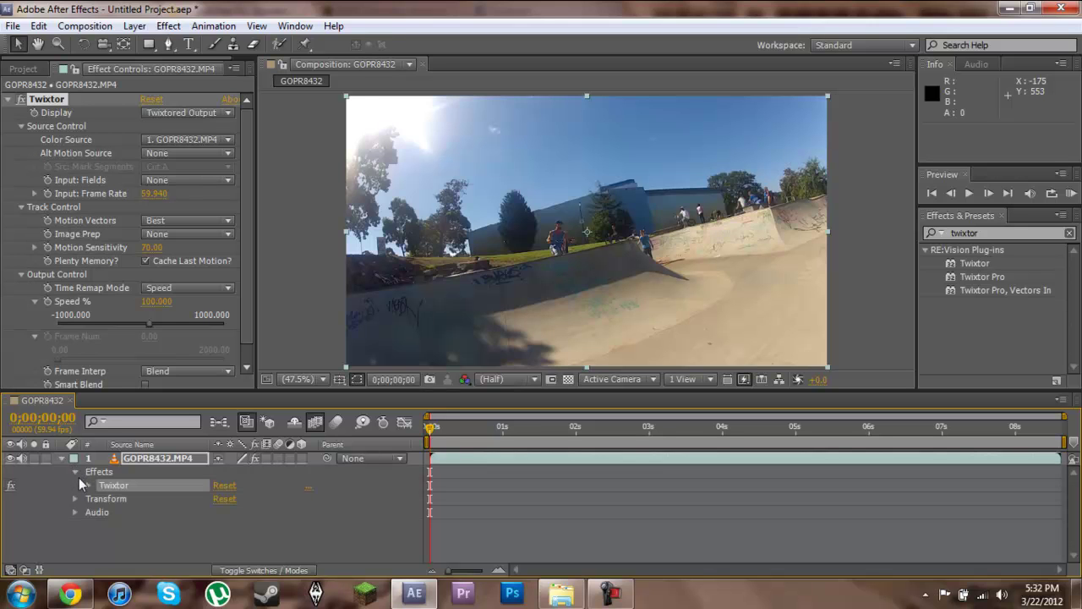
pyautogui.click(88, 486)
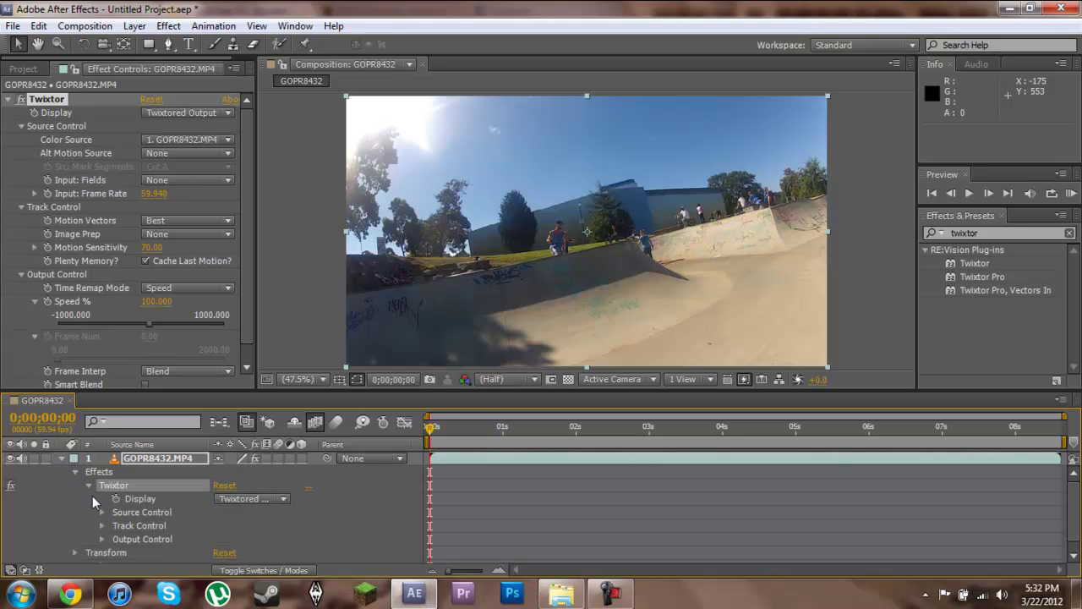
pyautogui.click(102, 538)
pyautogui.scroll(-4, 110, 539)
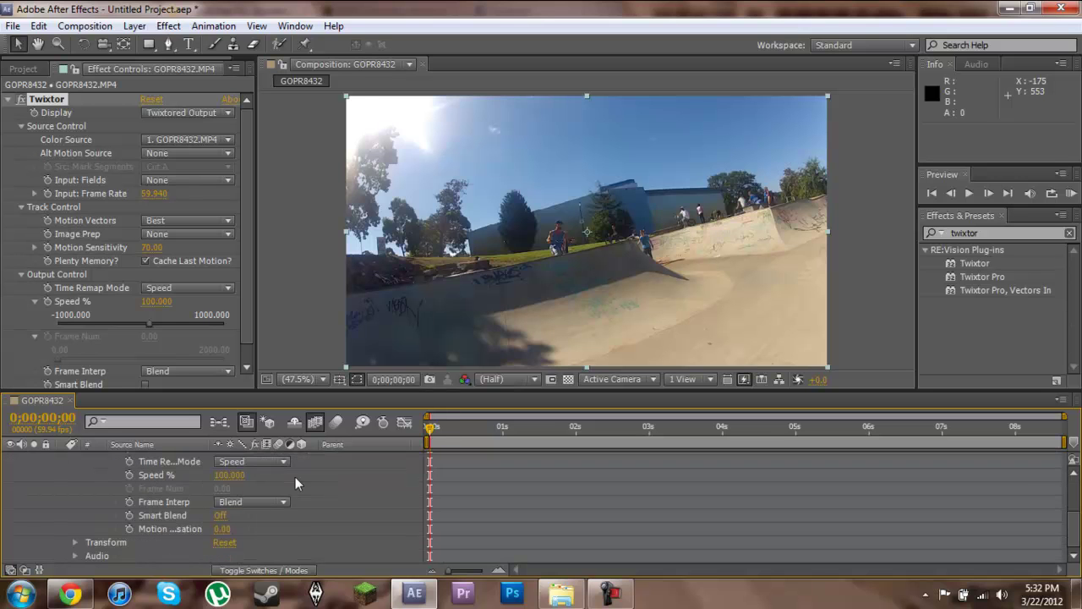
pyautogui.scroll(1, 299, 483)
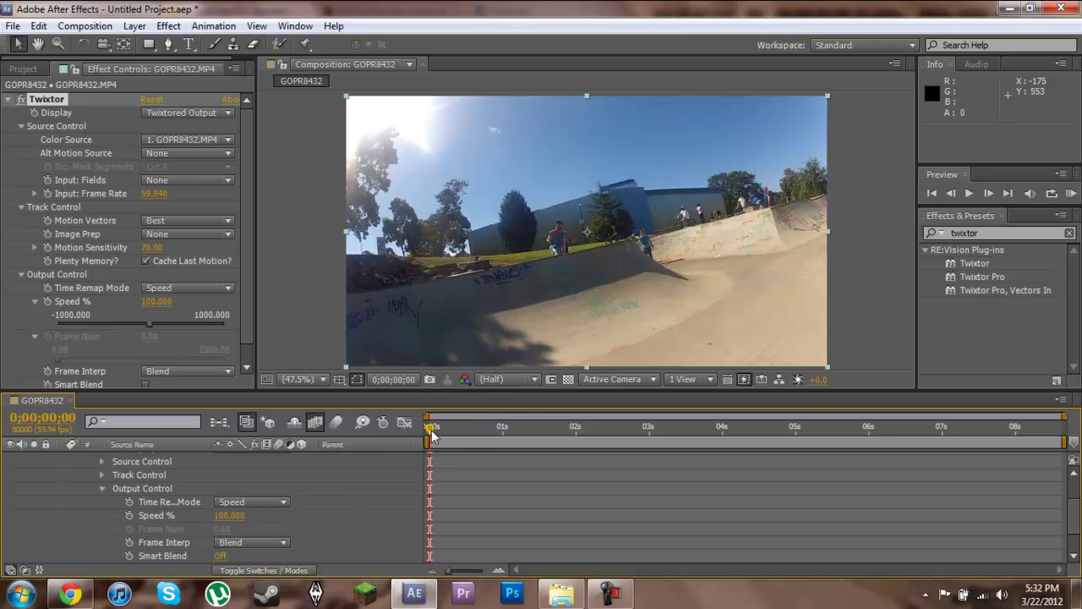
pyautogui.moveTo(431, 434); pyautogui.dragTo(594, 441)
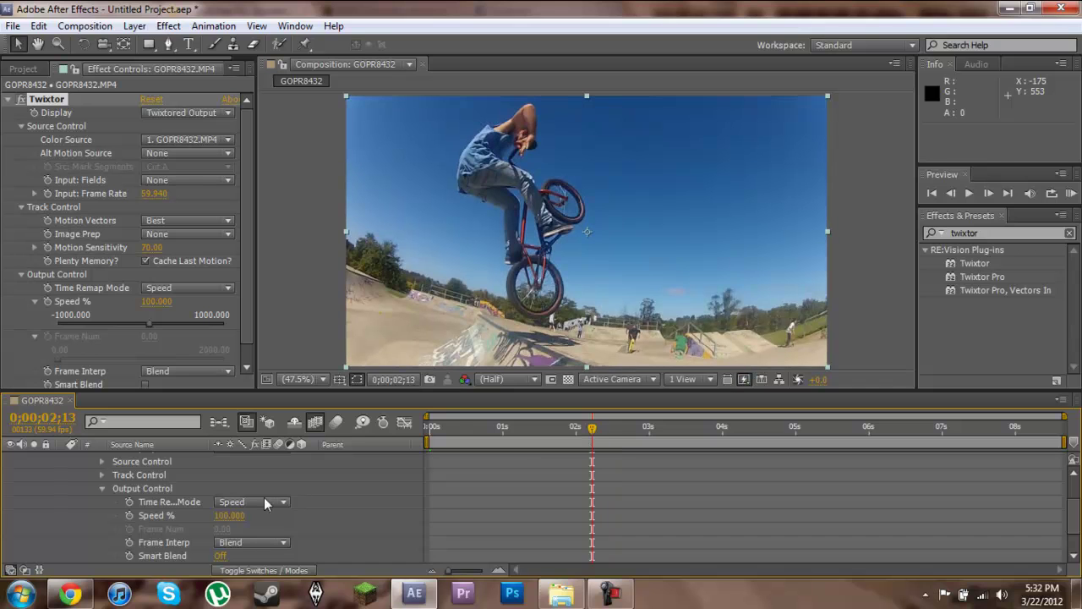
# Keyframe Twixtor Speed % at 100 at take-off, then at 5 at 0;00;02;21.
pyautogui.click(129, 515)
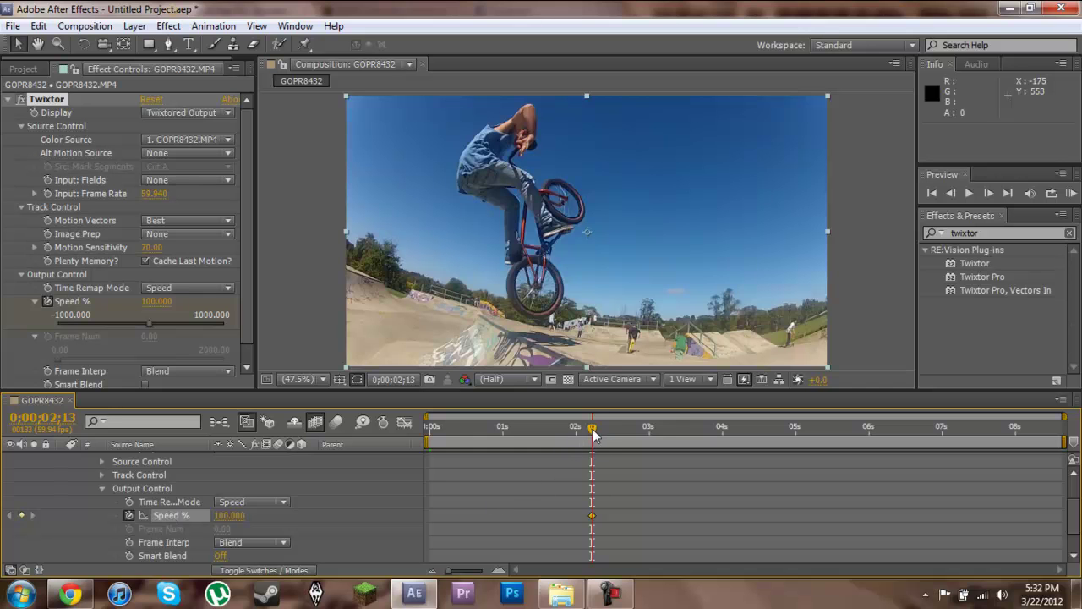
pyautogui.moveTo(595, 434); pyautogui.dragTo(604, 434)
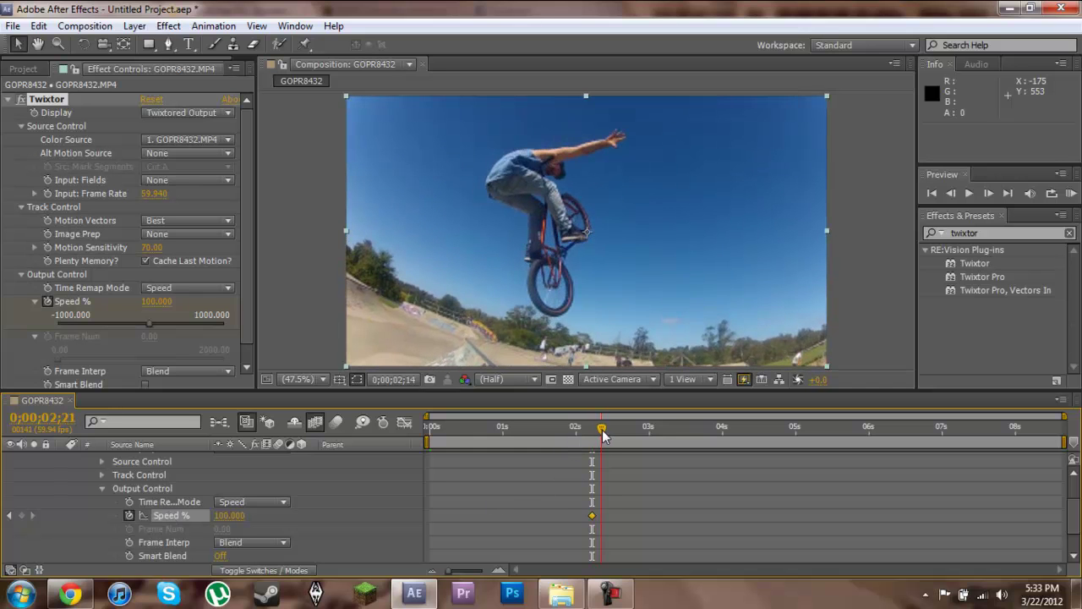
pyautogui.click(229, 514)
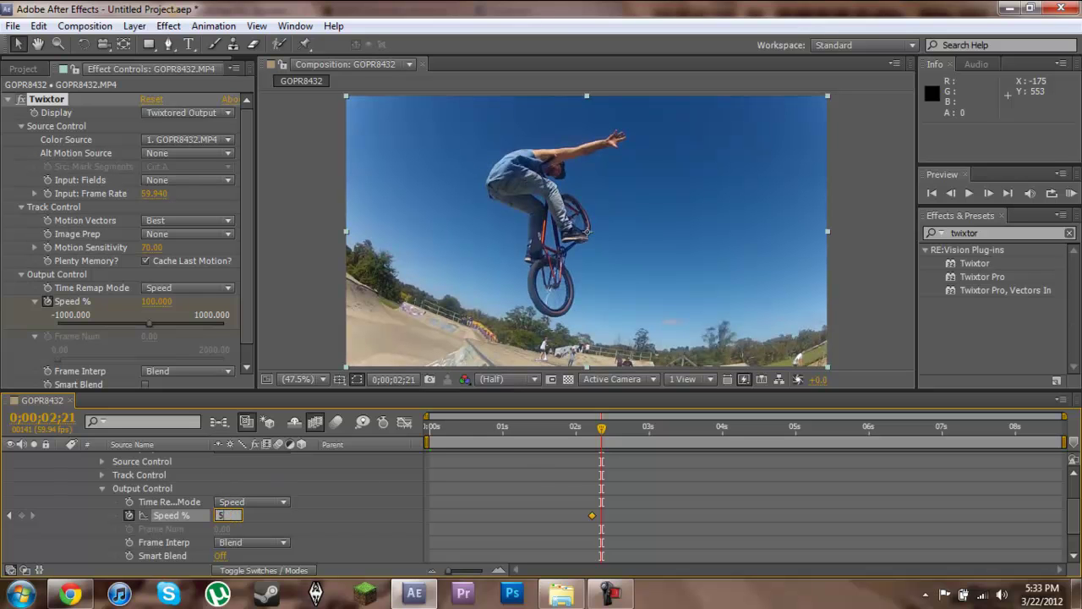
pyautogui.press('Return')
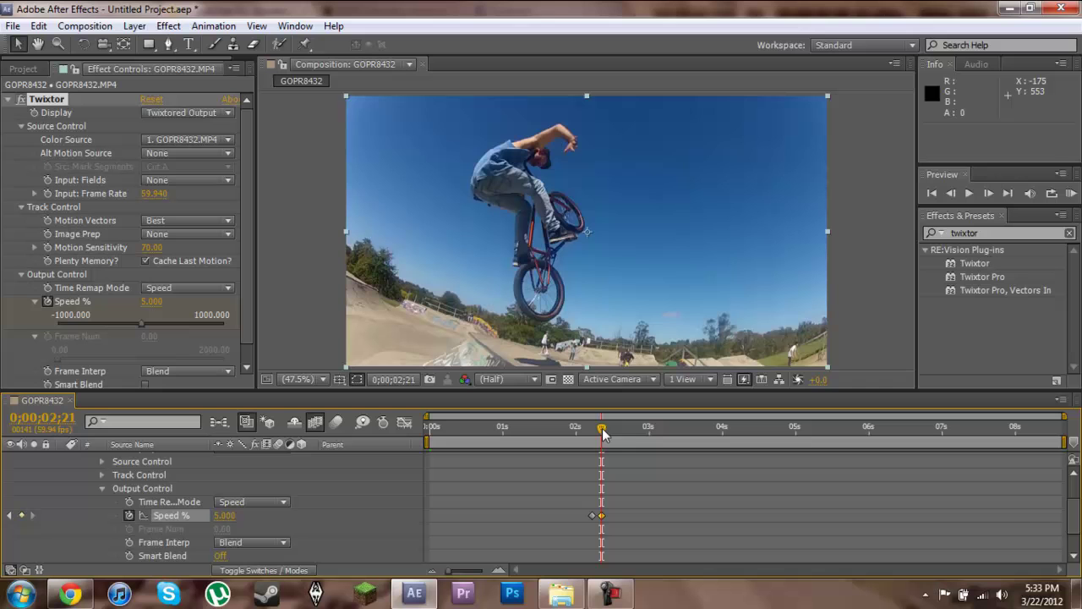
# Add a 5.001% Speed keyframe at 0;00;06;28 to hold the slow motion.
pyautogui.moveTo(603, 434); pyautogui.dragTo(903, 446)
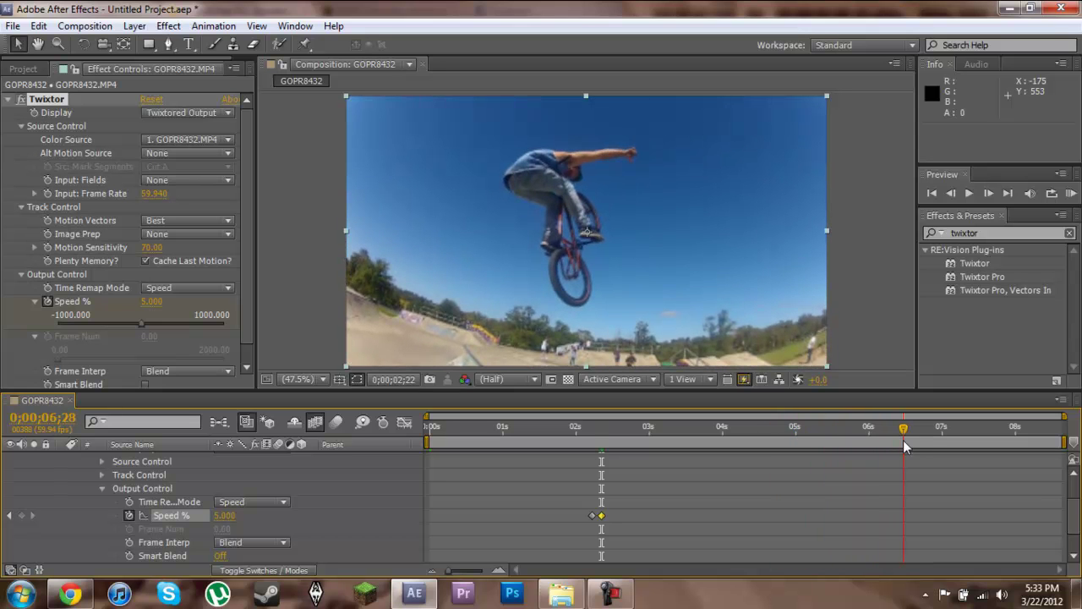
pyautogui.click(218, 515)
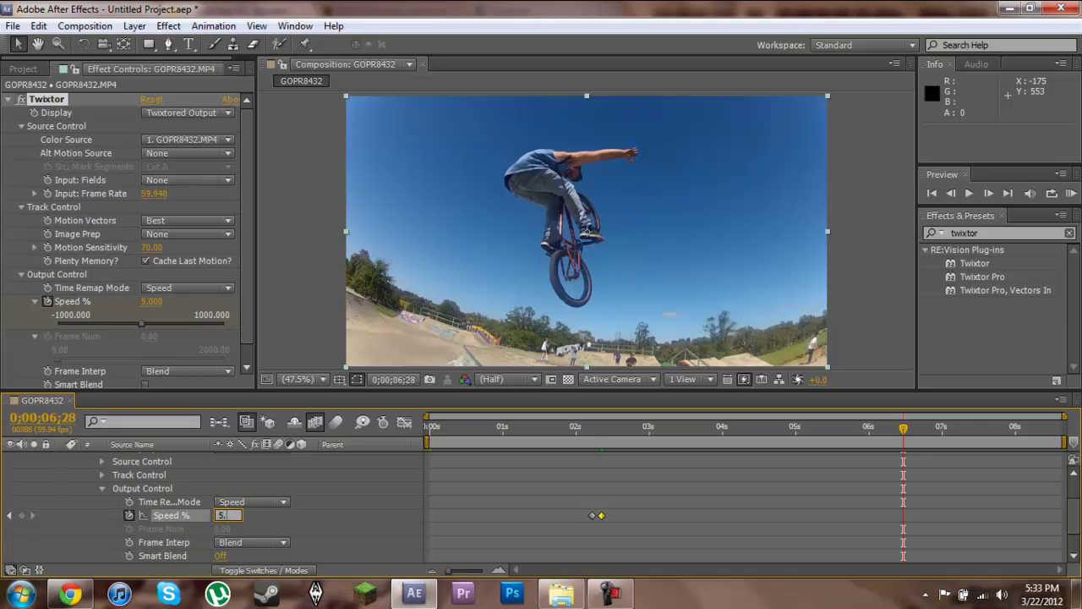
pyautogui.press('Return')
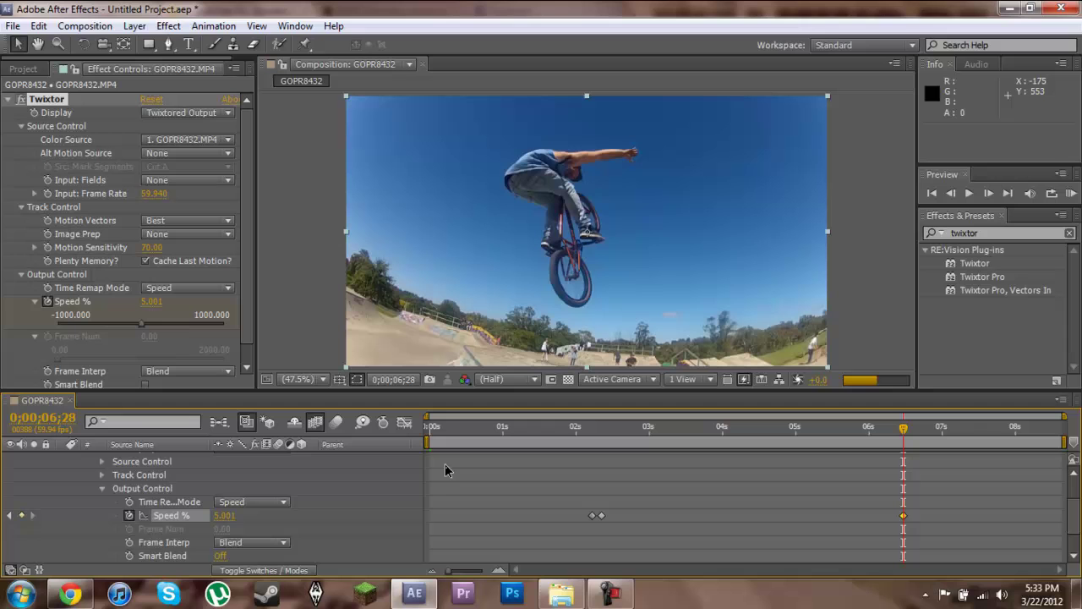
pyautogui.click(601, 515)
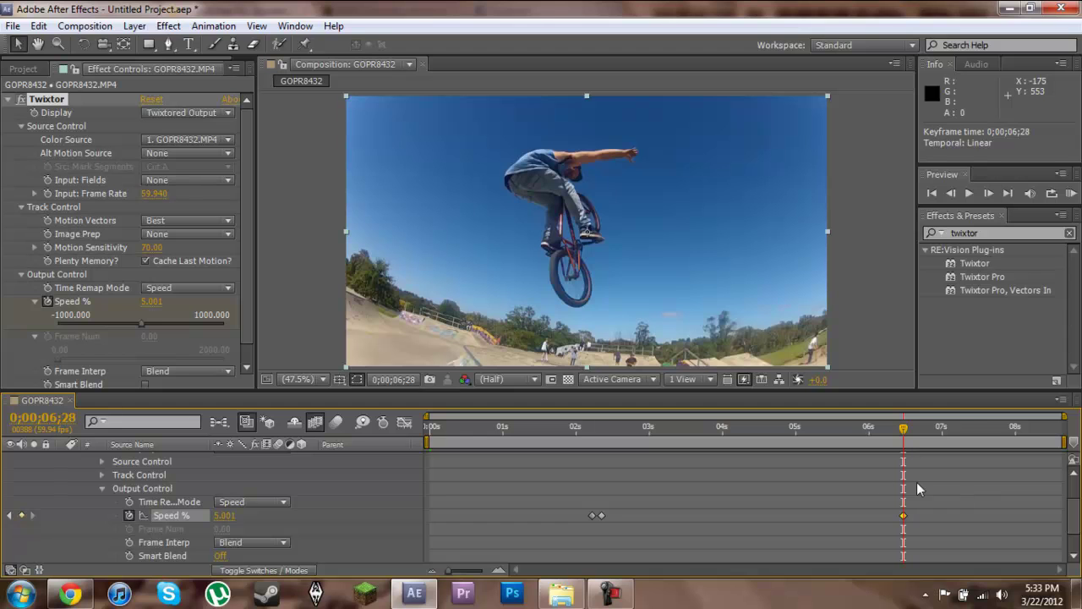
# Add a Speed % keyframe of 100 at 0;00;06;43 so normal speed resumes after the jump.
pyautogui.click(905, 429)
pyautogui.moveTo(905, 430); pyautogui.dragTo(921, 431)
pyautogui.click(224, 515)
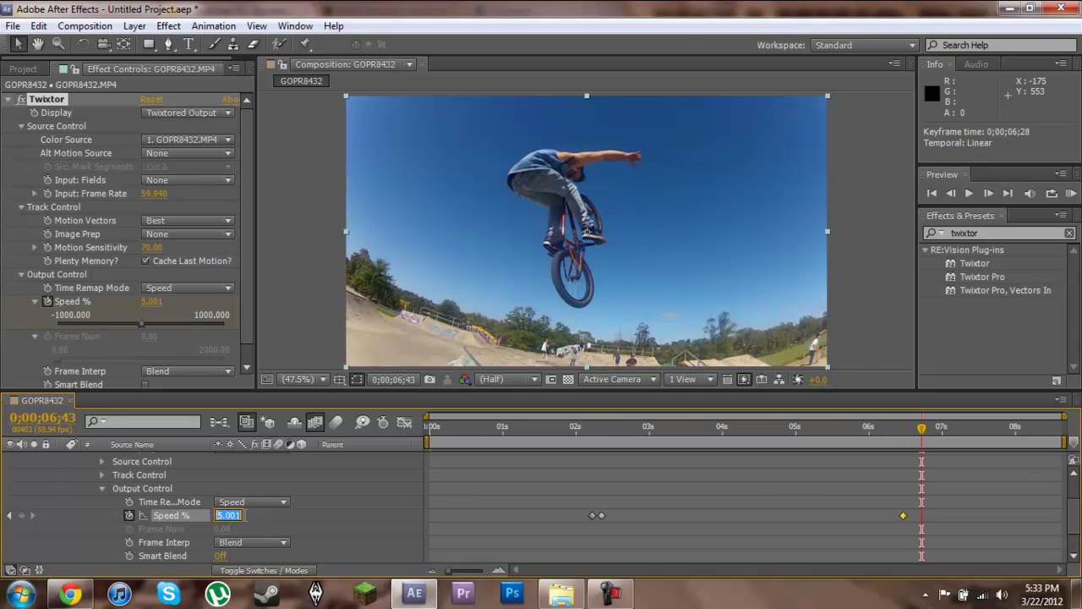
pyautogui.write('100')
pyautogui.press('Return')
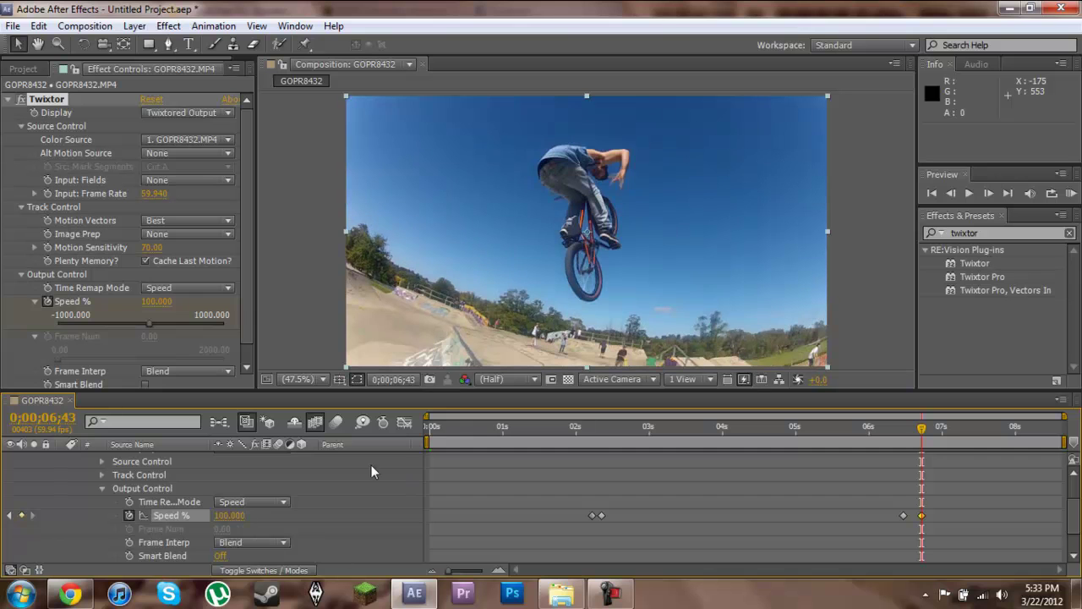
pyautogui.click(927, 428)
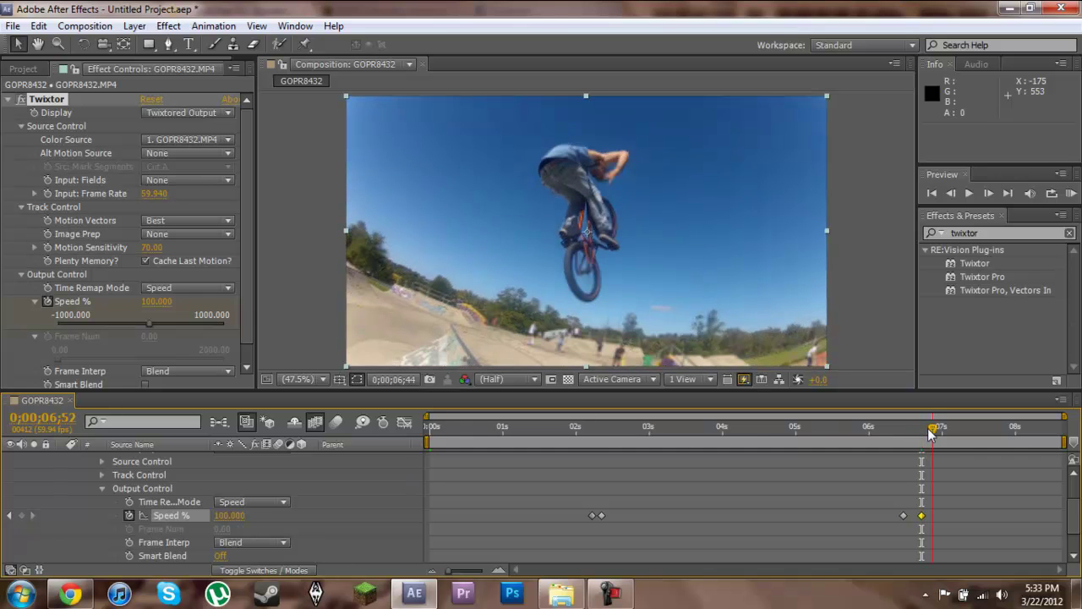
# Run a RAM Preview to watch the jump slowed to 5% and returning to full speed.
pyautogui.click(1070, 193)
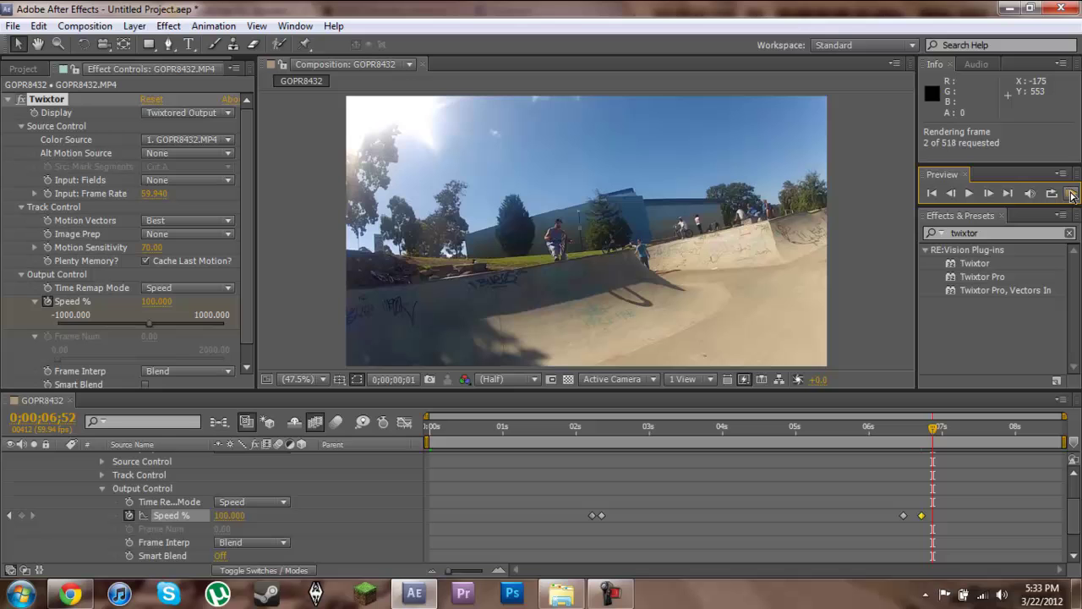